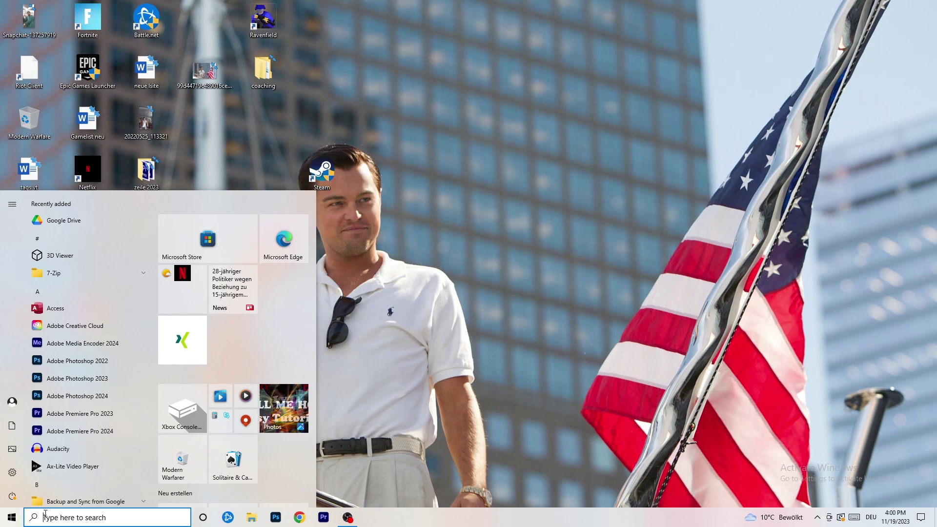
Open the Windows Gaming settings and review the Xbox Game Bar page and the Captures options, including the maximum recording length choices.
{"action": "left_click", "coordinate": [13, 472]}
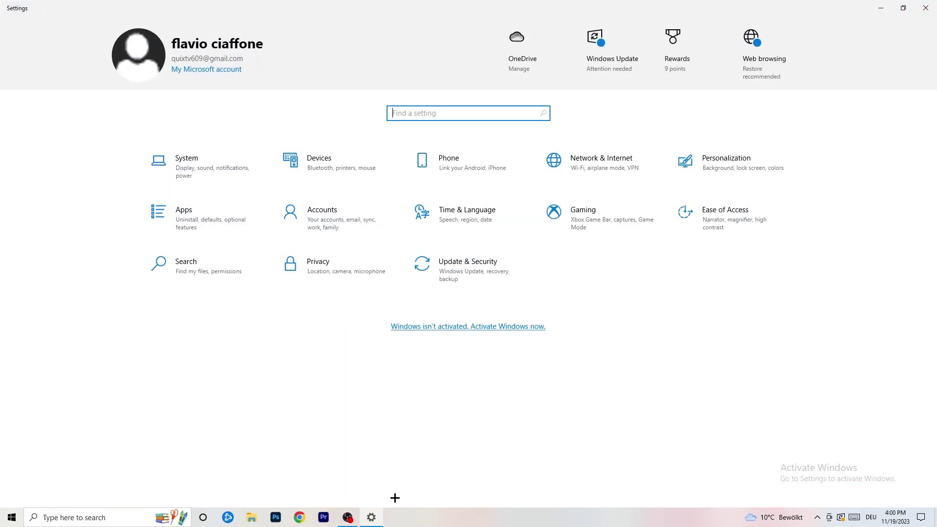
{"action": "left_click", "coordinate": [604, 223]}
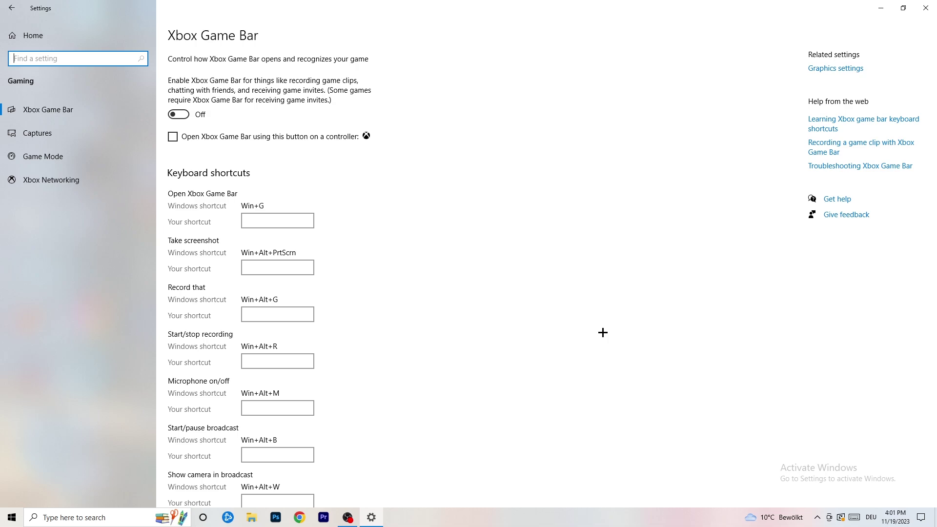
{"action": "left_click", "coordinate": [77, 134]}
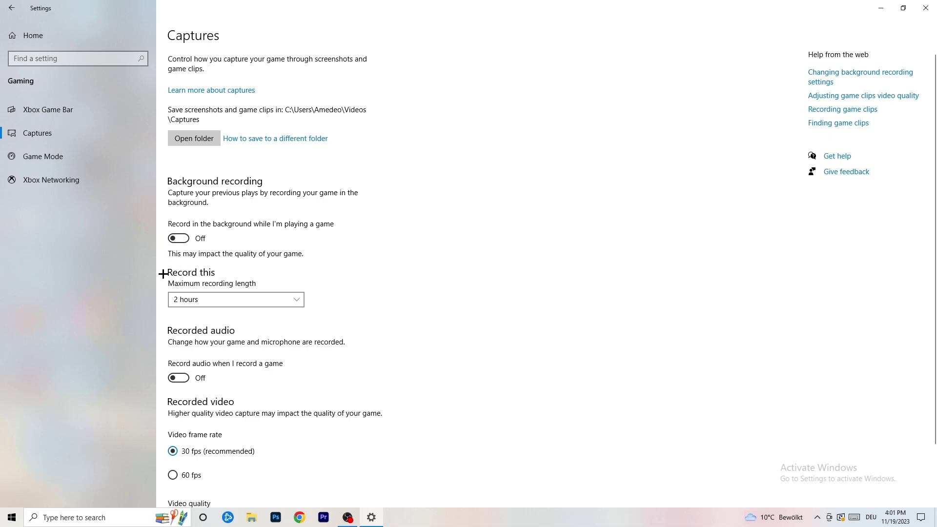
{"action": "left_click", "coordinate": [226, 299]}
{"action": "left_click", "coordinate": [265, 296]}
{"action": "left_click", "coordinate": [278, 294]}
{"action": "left_click", "coordinate": [577, 275]}
{"action": "scroll", "coordinate": [319, 451], "scroll_direction": "down", "scroll_amount": 2}
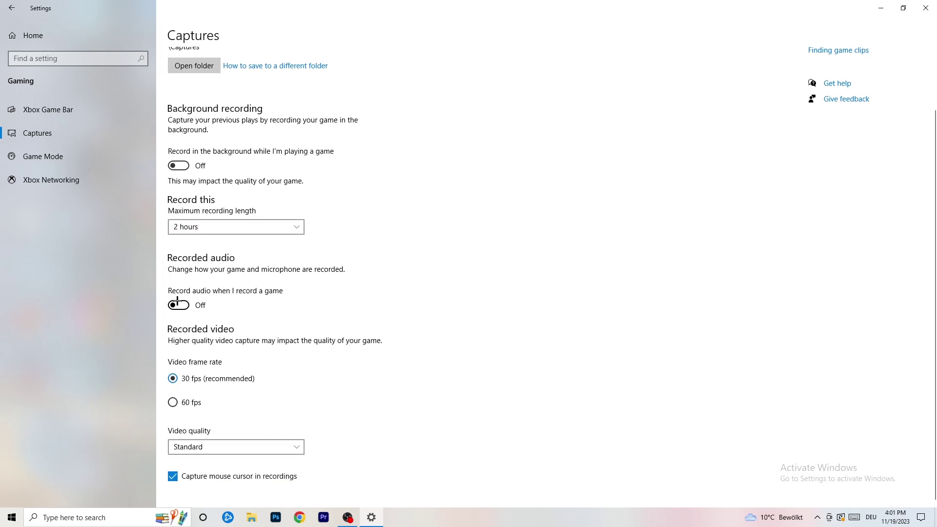
Check the Game Mode page of the Gaming settings and close Settings.
{"action": "left_click", "coordinate": [67, 154]}
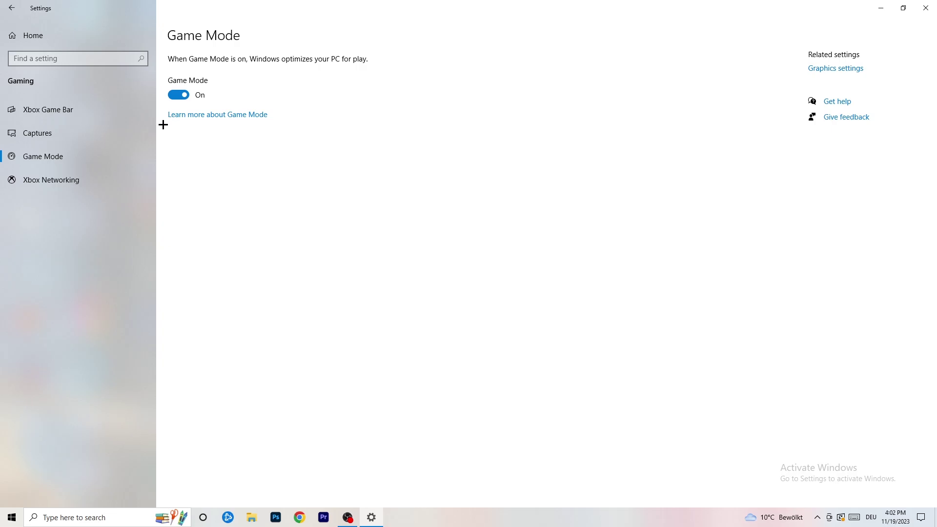
{"action": "left_click", "coordinate": [926, 8]}
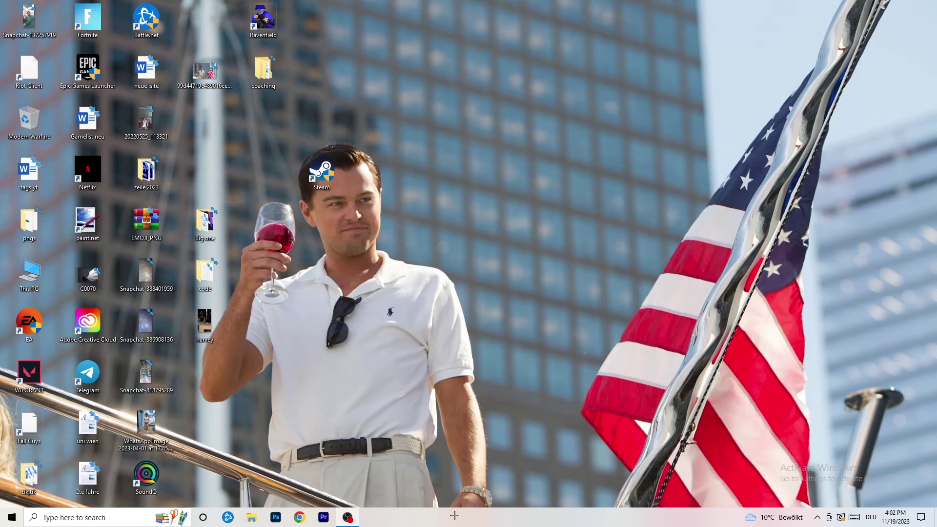
Open Task Manager in a maximized window.
{"action": "left_click_drag", "start_coordinate": [482, 500], "coordinate": [329, 458]}
{"action": "right_click", "coordinate": [453, 519]}
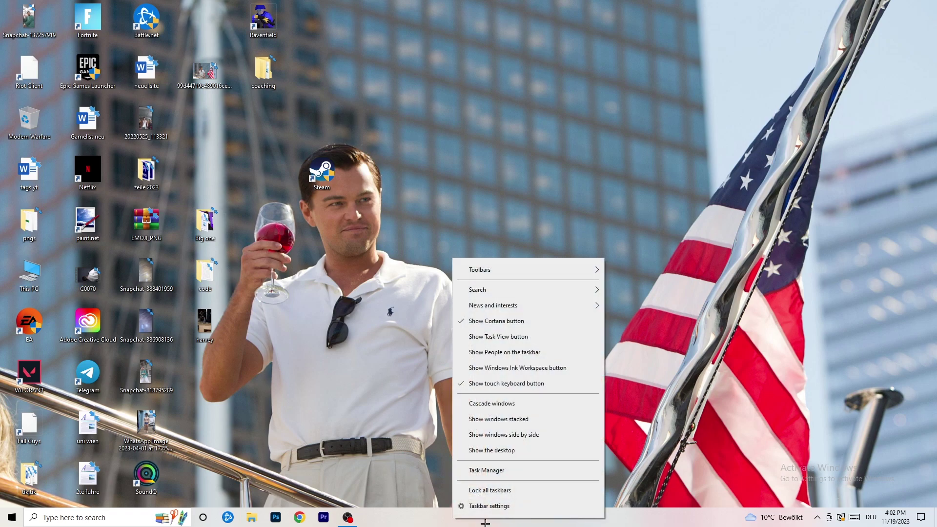
{"action": "left_click", "coordinate": [504, 472]}
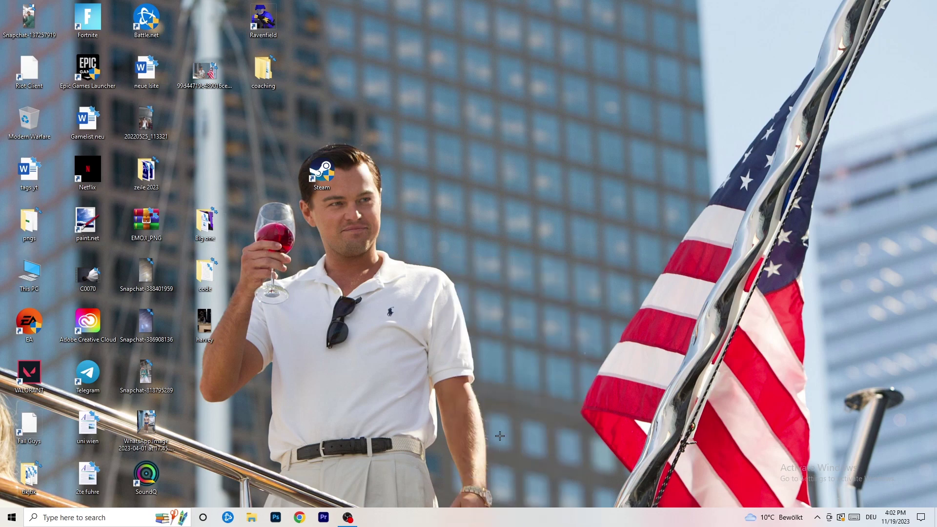
{"action": "left_click", "coordinate": [541, 25]}
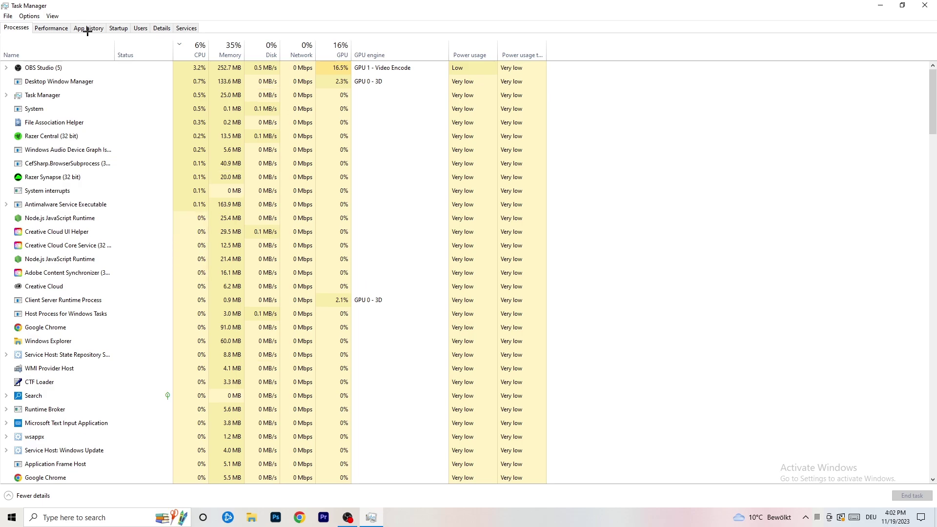
Sort the running processes by CPU and GPU usage and inspect the actions available for the OBS Studio process.
{"action": "left_click", "coordinate": [198, 47]}
{"action": "left_click", "coordinate": [330, 49]}
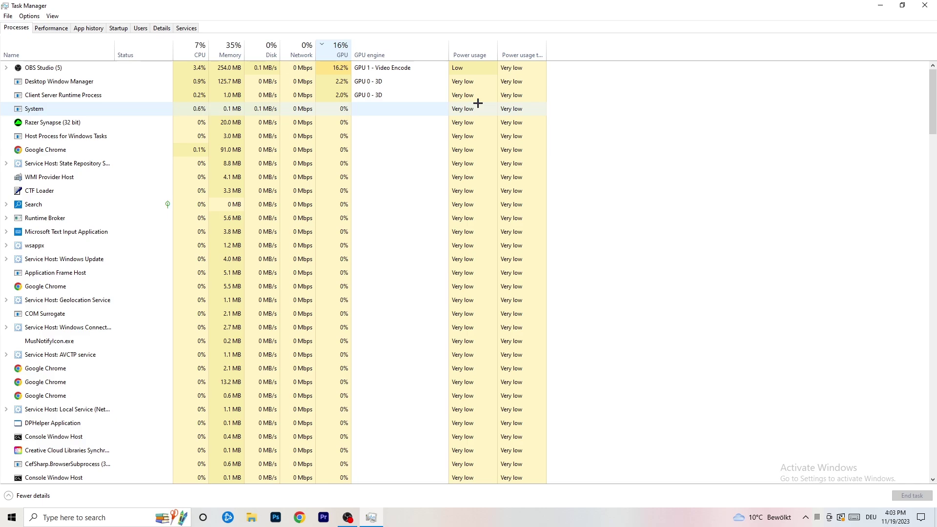
{"action": "right_click", "coordinate": [342, 72]}
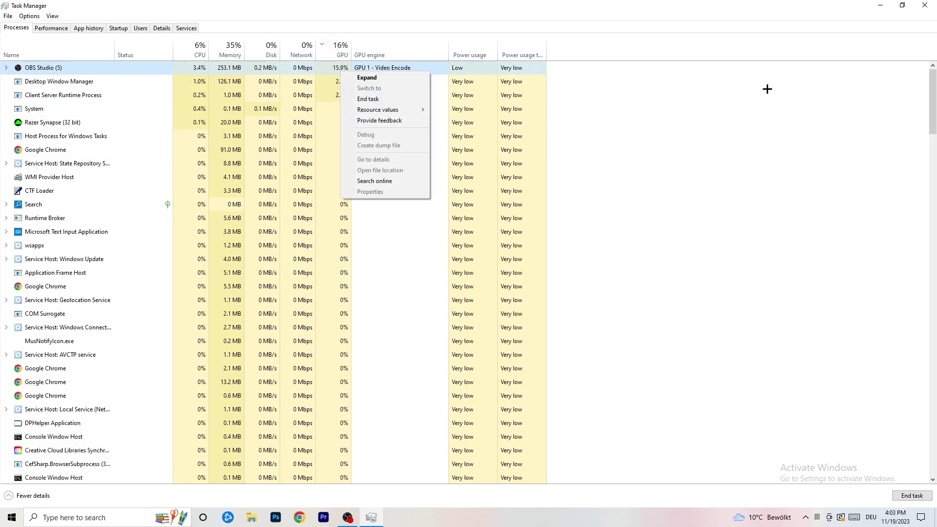
{"action": "left_click", "coordinate": [763, 90]}
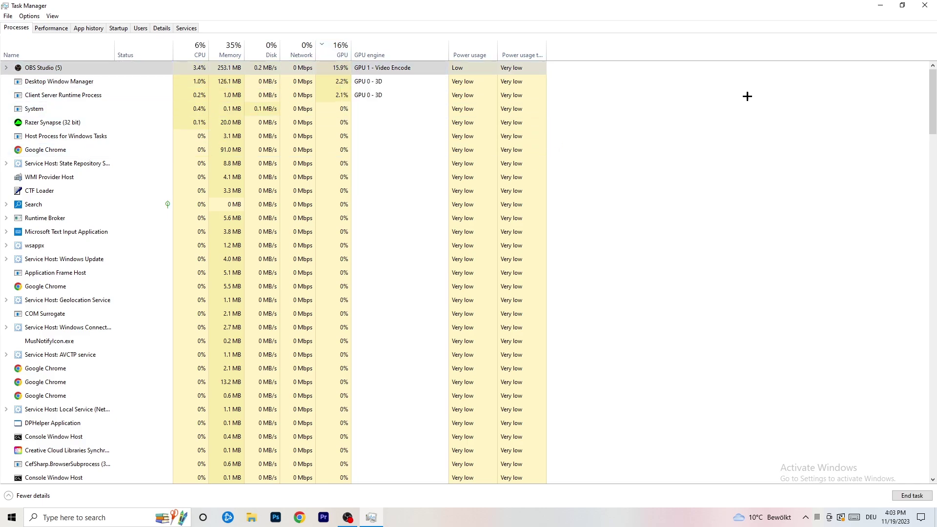
{"action": "left_click", "coordinate": [198, 49]}
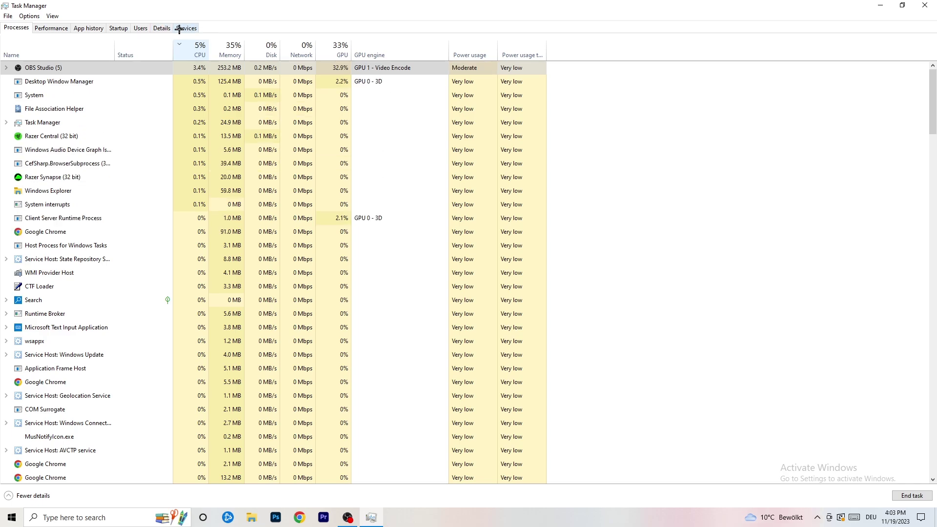
Look through the detailed process list and show the priority levels available for a Creative Cloud UI Helper process.
{"action": "left_click", "coordinate": [155, 29]}
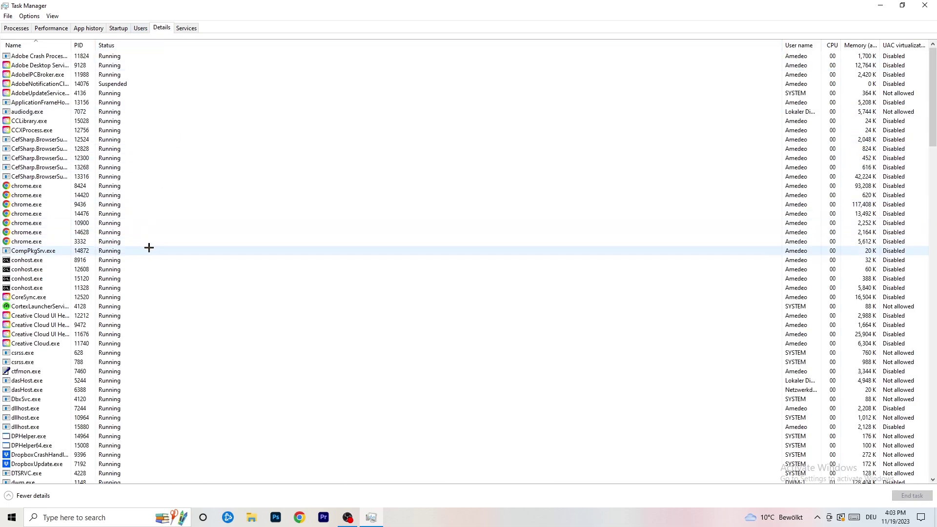
{"action": "scroll", "coordinate": [138, 253], "scroll_direction": "down", "scroll_amount": 10}
{"action": "scroll", "coordinate": [145, 241], "scroll_direction": "up", "scroll_amount": 10}
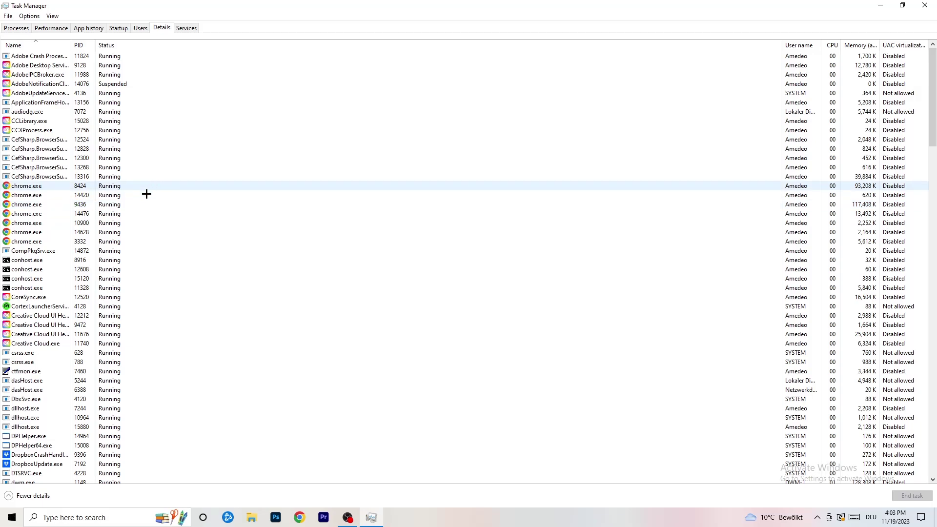
{"action": "scroll", "coordinate": [73, 239], "scroll_direction": "down", "scroll_amount": 3}
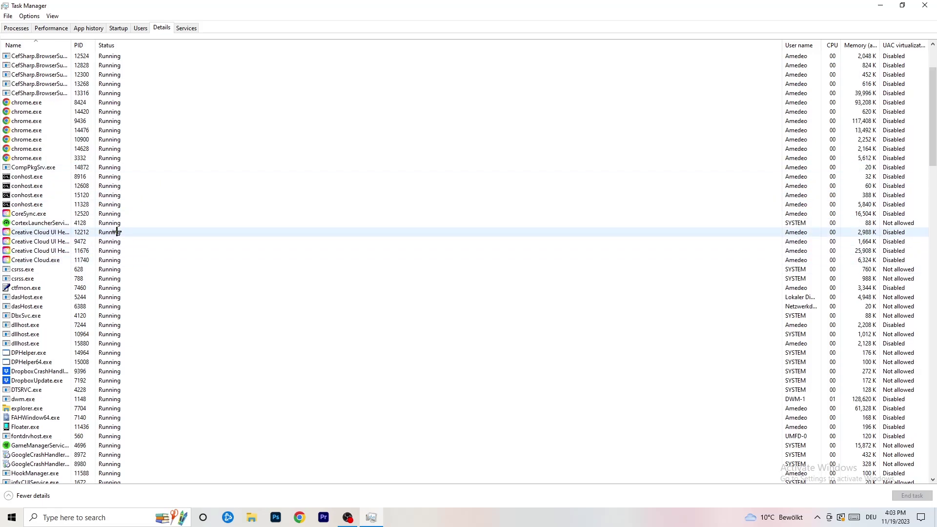
{"action": "right_click", "coordinate": [41, 251]}
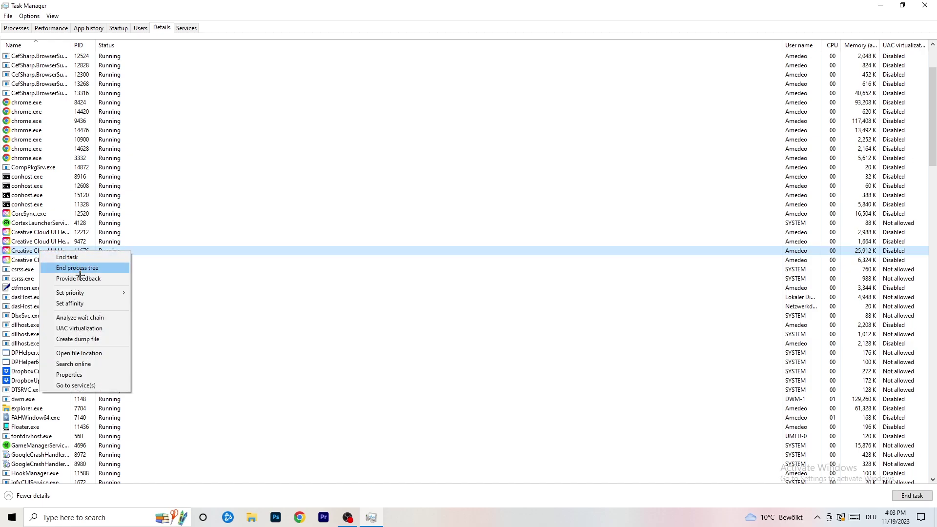
{"action": "mouse_move", "coordinate": [107, 293]}
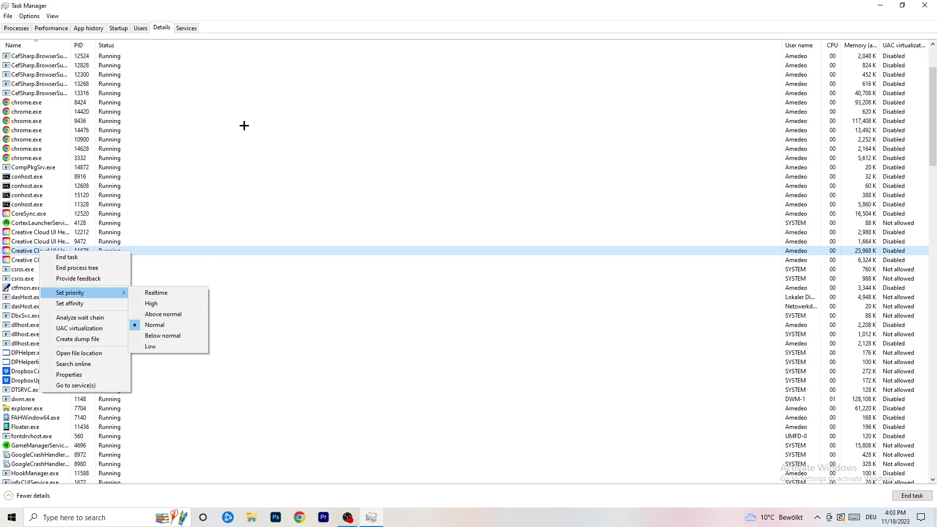
Review the startup programs and the actions available for DT_Startup, and close Task Manager.
{"action": "left_click", "coordinate": [119, 27]}
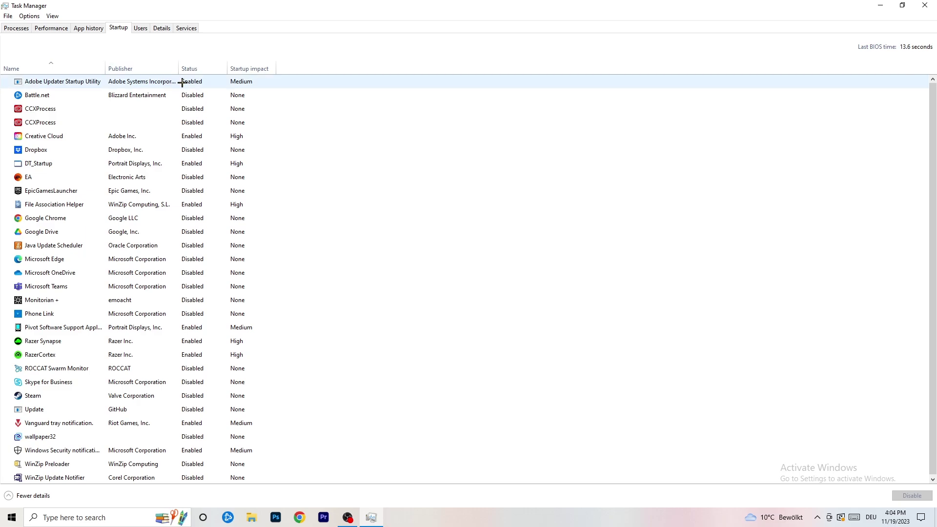
{"action": "right_click", "coordinate": [215, 160]}
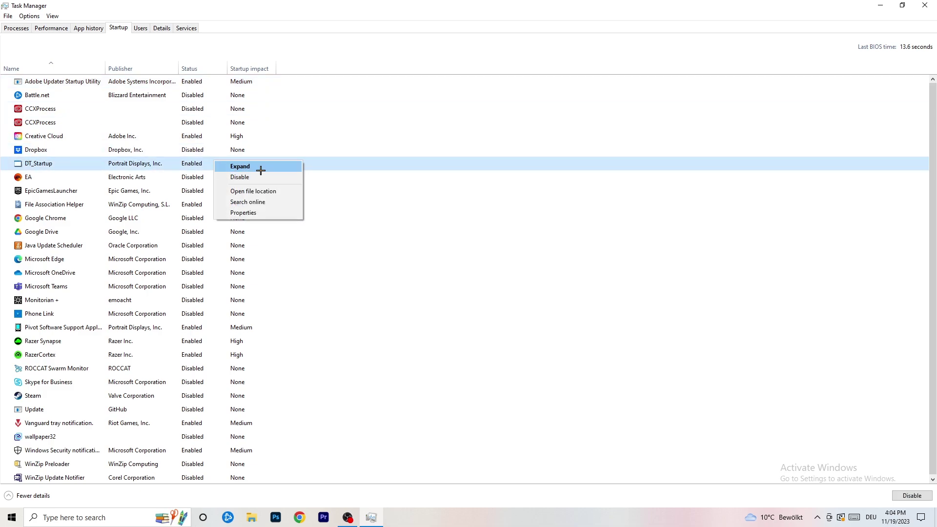
{"action": "left_click", "coordinate": [629, 3]}
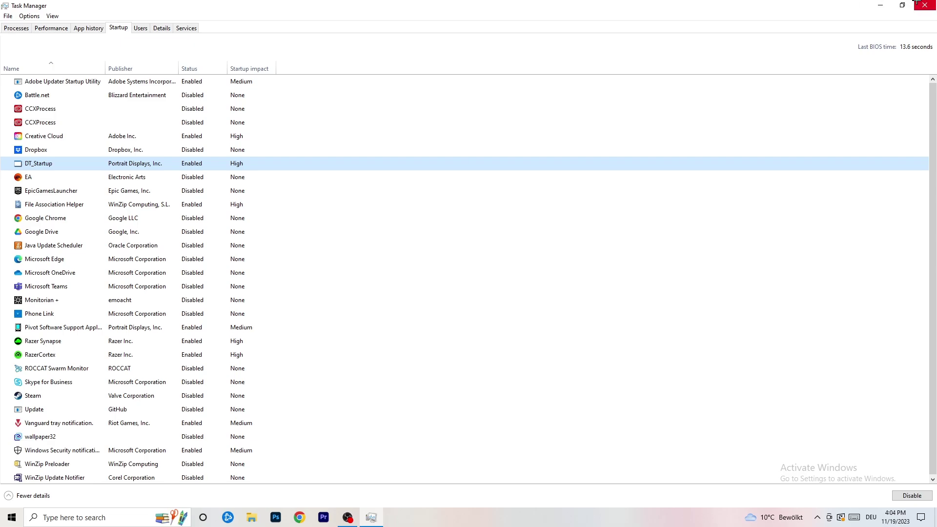
{"action": "left_click", "coordinate": [925, 5]}
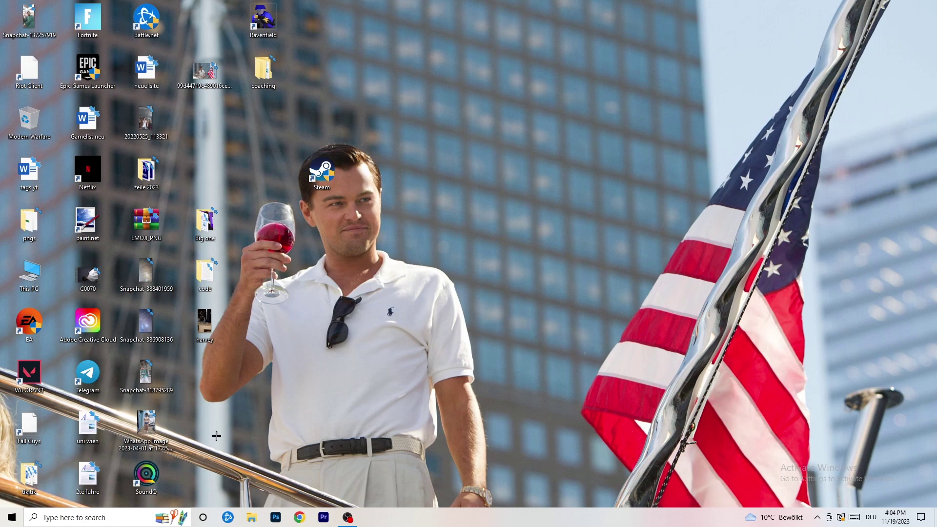
Open the System display settings and review the scaling choices for text and apps and the resolution options.
{"action": "left_click", "coordinate": [7, 520]}
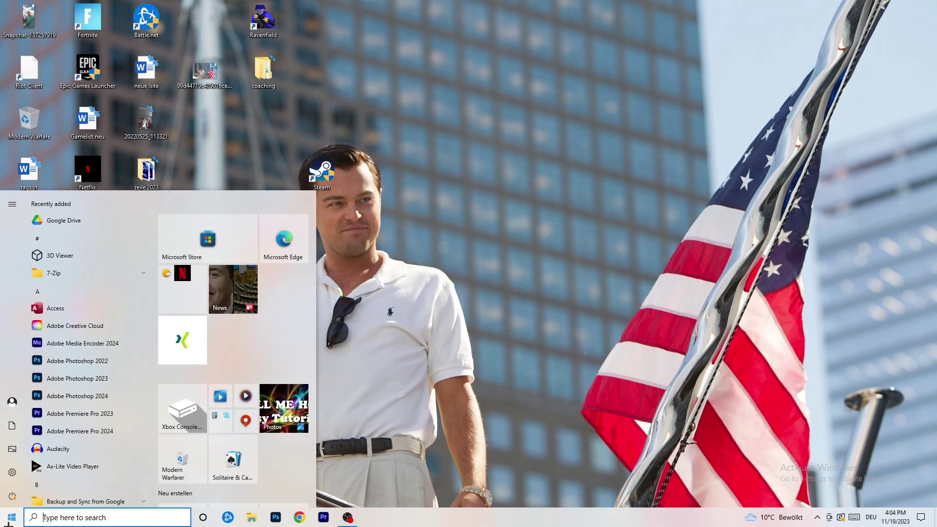
{"action": "left_click", "coordinate": [10, 480]}
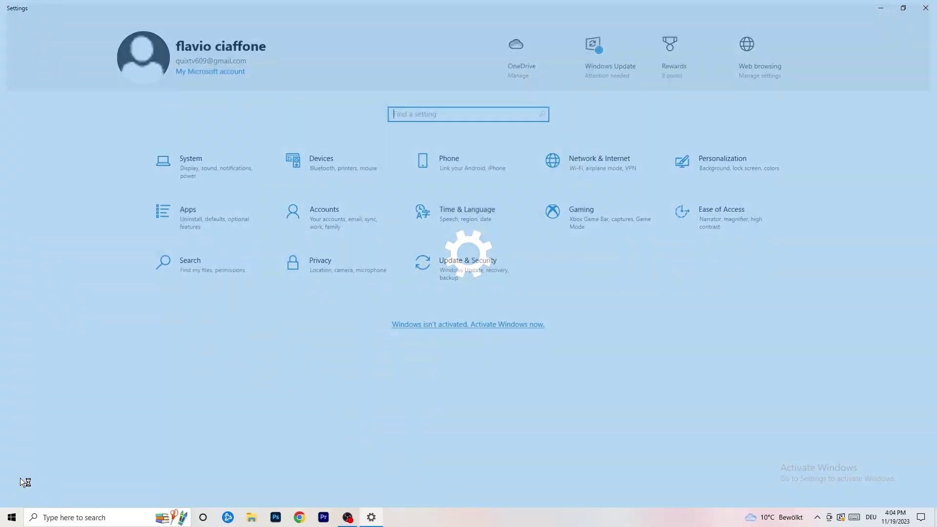
{"action": "left_click", "coordinate": [220, 157]}
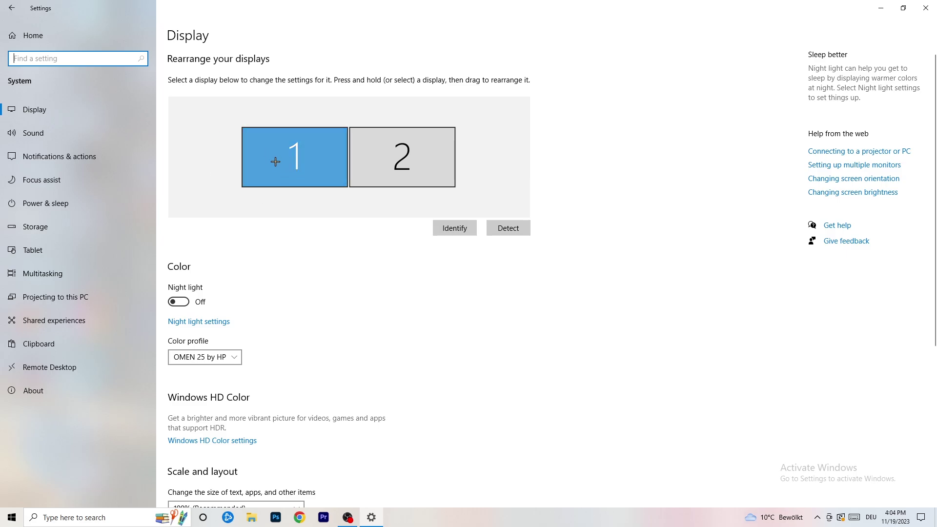
{"action": "left_click", "coordinate": [343, 178]}
{"action": "scroll", "coordinate": [343, 177], "scroll_direction": "down", "scroll_amount": 5}
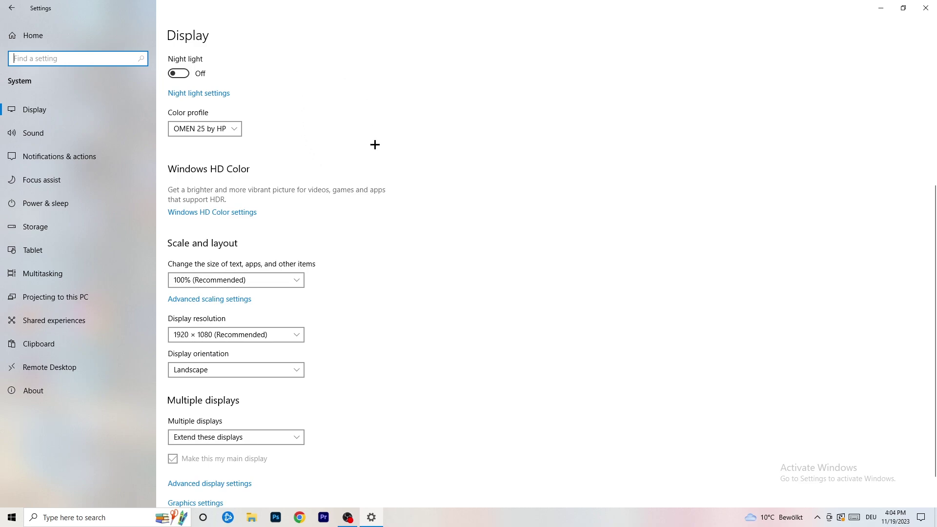
{"action": "left_click", "coordinate": [262, 281]}
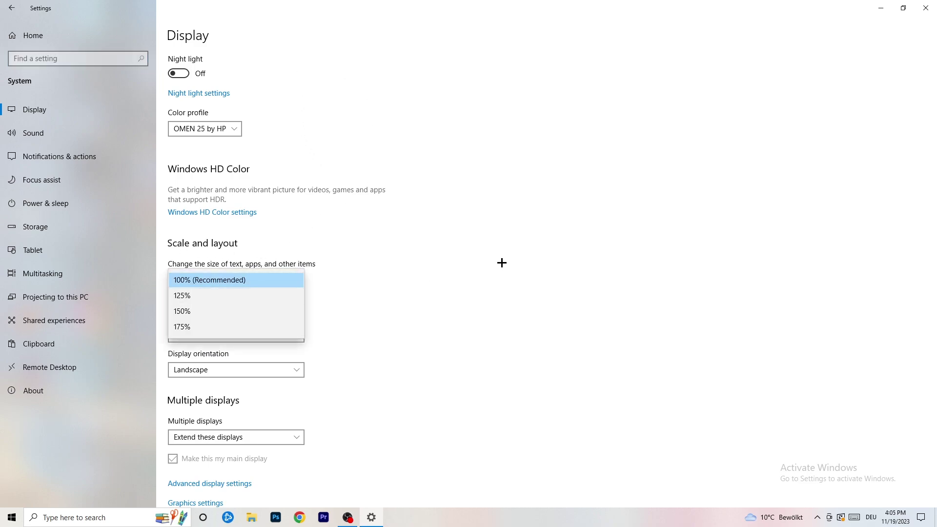
{"action": "left_click", "coordinate": [450, 266]}
{"action": "scroll", "coordinate": [399, 269], "scroll_direction": "down", "scroll_amount": 1}
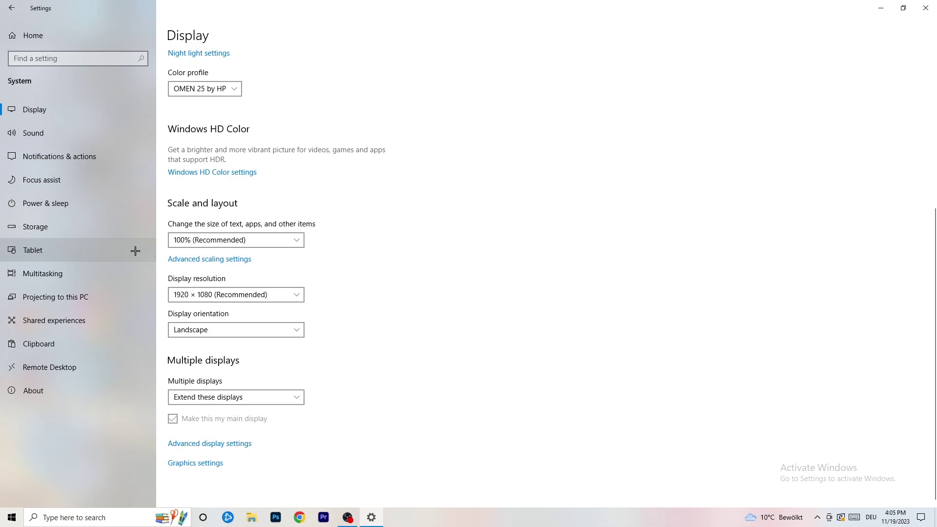
Open the additional power settings from Power & sleep, review the preferred and additional power plans, and close Power Options.
{"action": "left_click", "coordinate": [69, 204]}
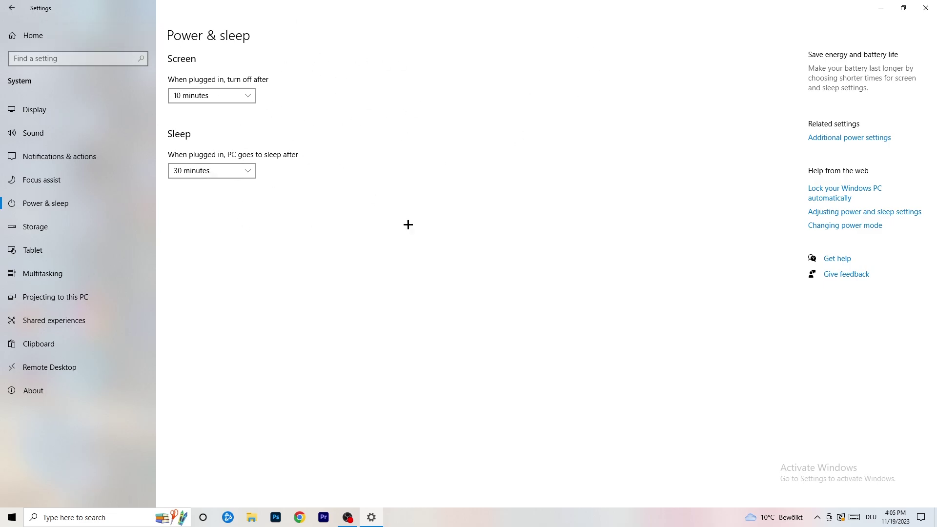
{"action": "left_click", "coordinate": [849, 138]}
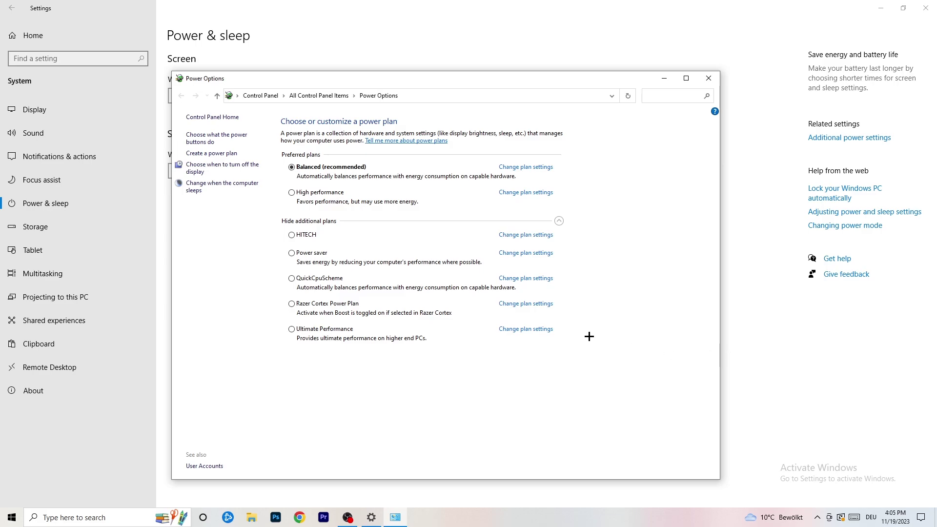
{"action": "left_click", "coordinate": [558, 221]}
{"action": "left_click", "coordinate": [559, 220]}
{"action": "left_click", "coordinate": [710, 79]}
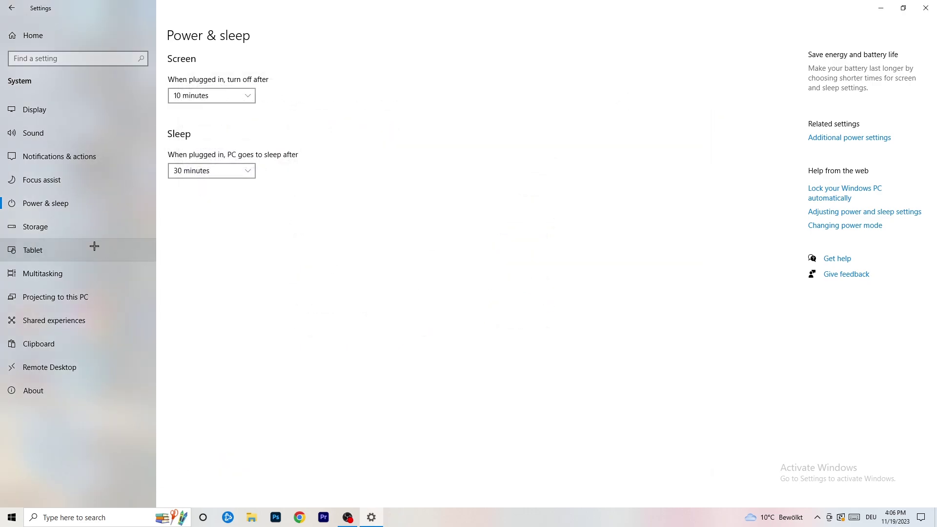
Open the Storage Sense configuration, check the run frequency choices, and enable deletion of temporary files that apps aren't using.
{"action": "left_click", "coordinate": [64, 233]}
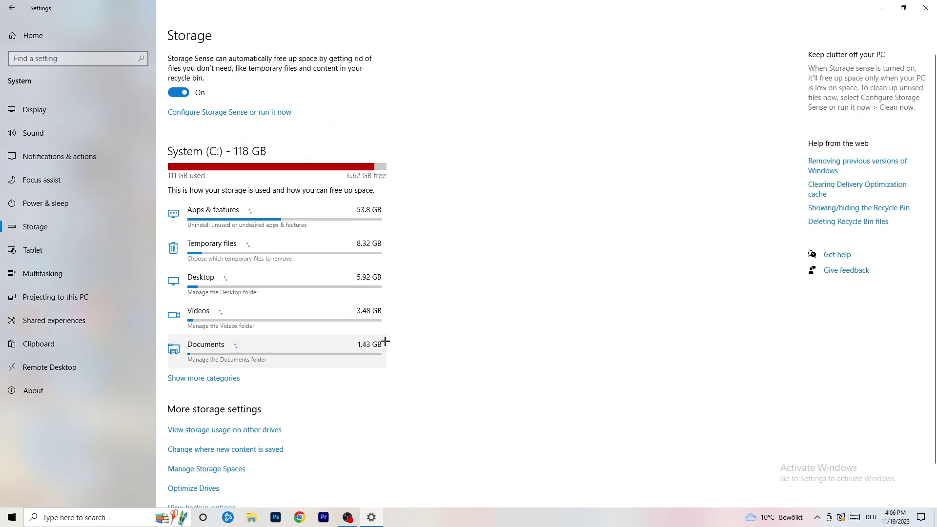
{"action": "left_click", "coordinate": [235, 115]}
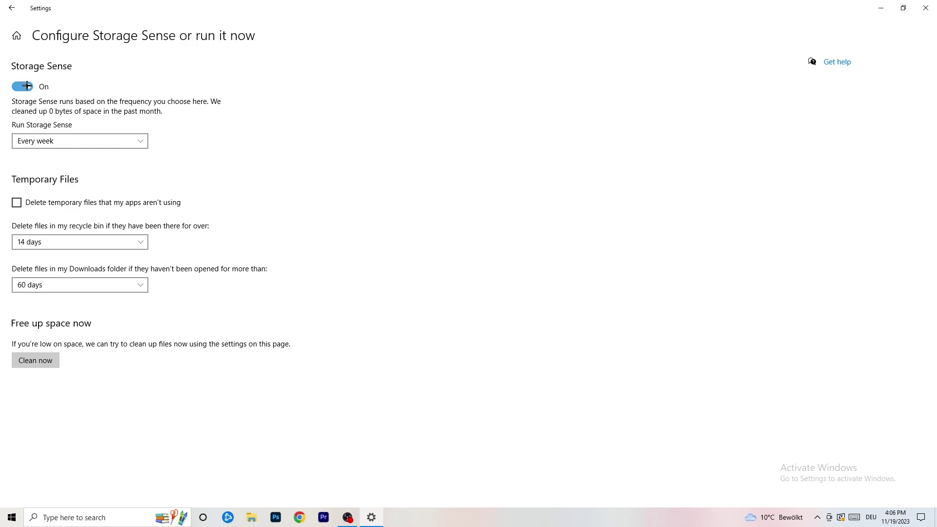
{"action": "left_click", "coordinate": [77, 141]}
{"action": "left_click", "coordinate": [293, 142]}
{"action": "left_click", "coordinate": [56, 203]}
Review the deletion period choices for the recycle bin and the Downloads folder, and return to the Storage page.
{"action": "left_click", "coordinate": [72, 242]}
{"action": "left_click", "coordinate": [323, 193]}
{"action": "left_click", "coordinate": [136, 239]}
{"action": "left_click", "coordinate": [375, 192]}
{"action": "left_click", "coordinate": [85, 286]}
{"action": "left_click", "coordinate": [310, 257]}
{"action": "left_click", "coordinate": [111, 288]}
{"action": "left_click", "coordinate": [460, 236]}
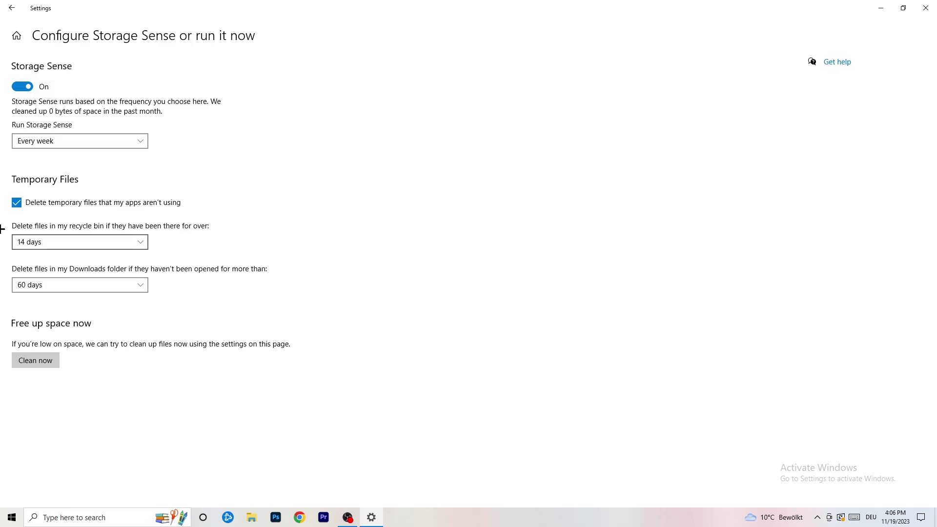
{"action": "key", "text": "alt+Left"}
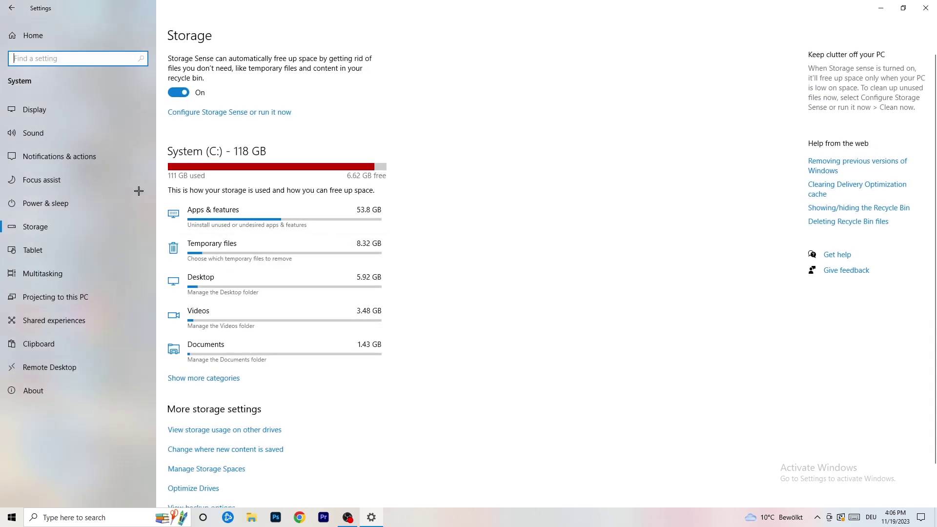
Go to the Update & Security settings, review the Windows Update status and options, and close Settings.
{"action": "key", "text": "alt+Left"}
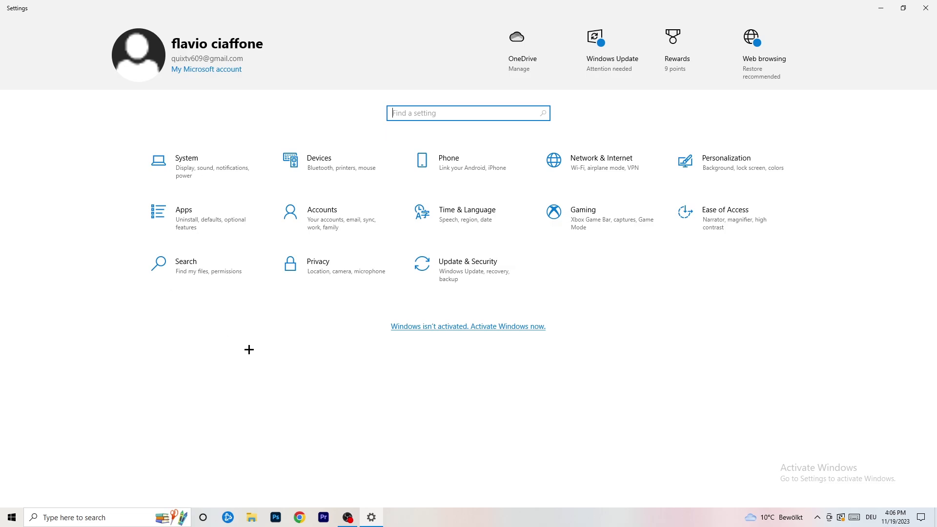
{"action": "left_click", "coordinate": [461, 275]}
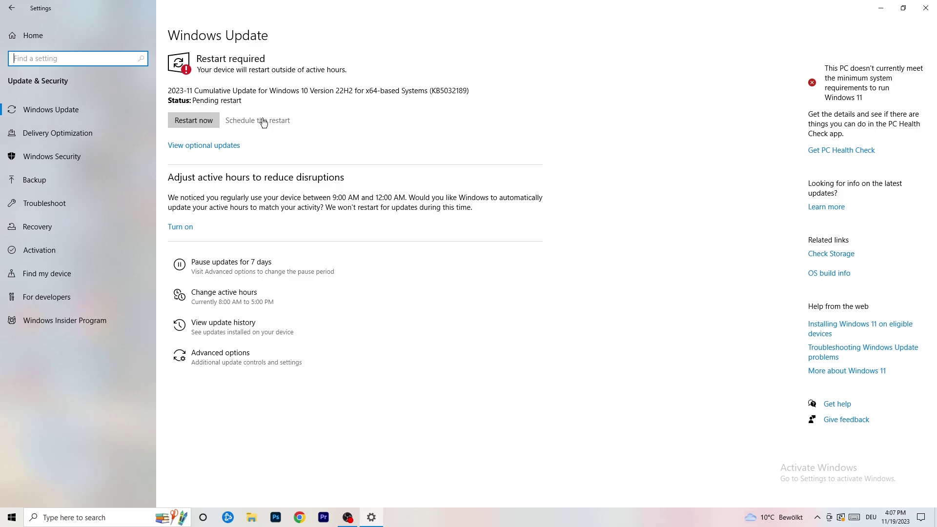
{"action": "left_click", "coordinate": [925, 8]}
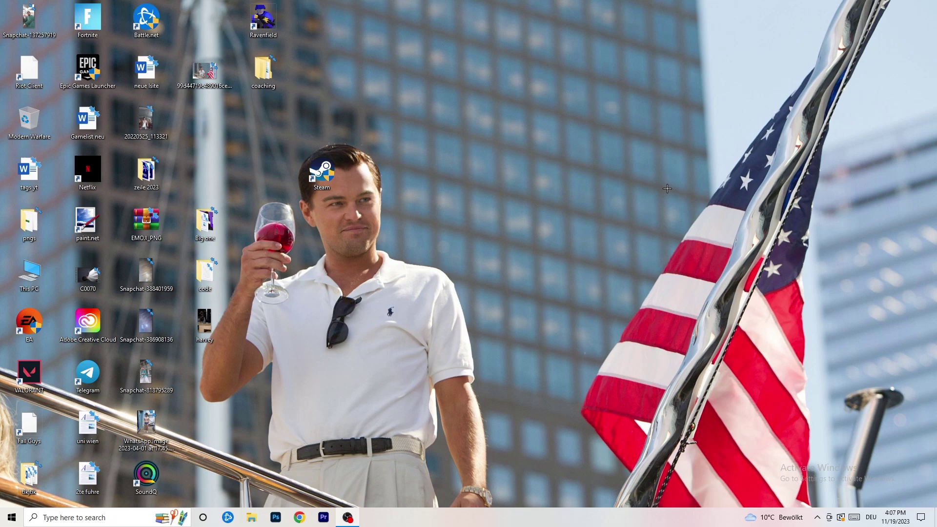
Open NVIDIA Control Panel from the desktop, review the resolution and the image settings with preview, and close it.
{"action": "right_click", "coordinate": [567, 205]}
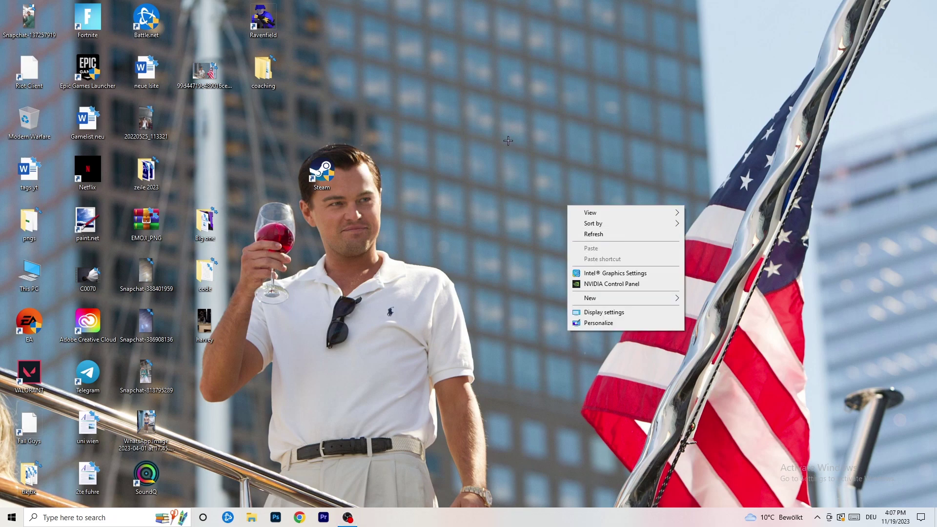
{"action": "left_click", "coordinate": [625, 286]}
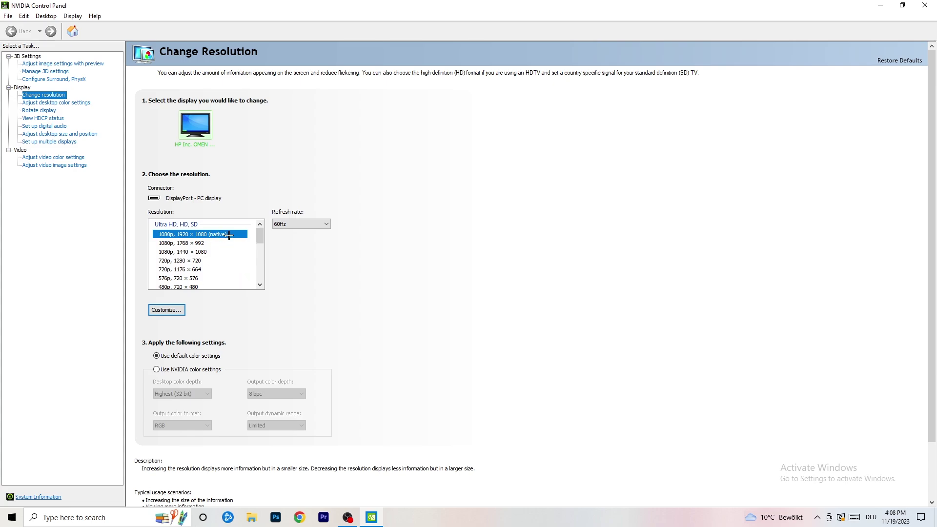
{"action": "left_click", "coordinate": [51, 65]}
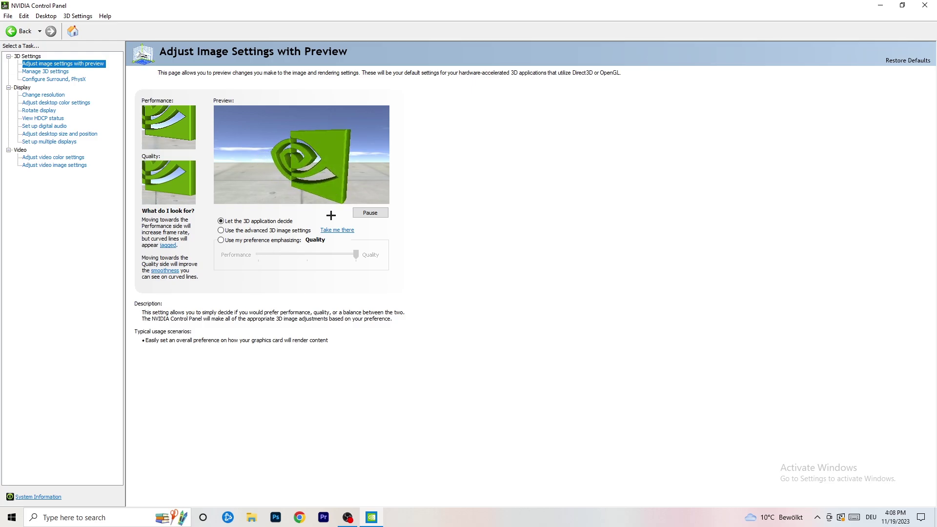
{"action": "left_click", "coordinate": [924, 5]}
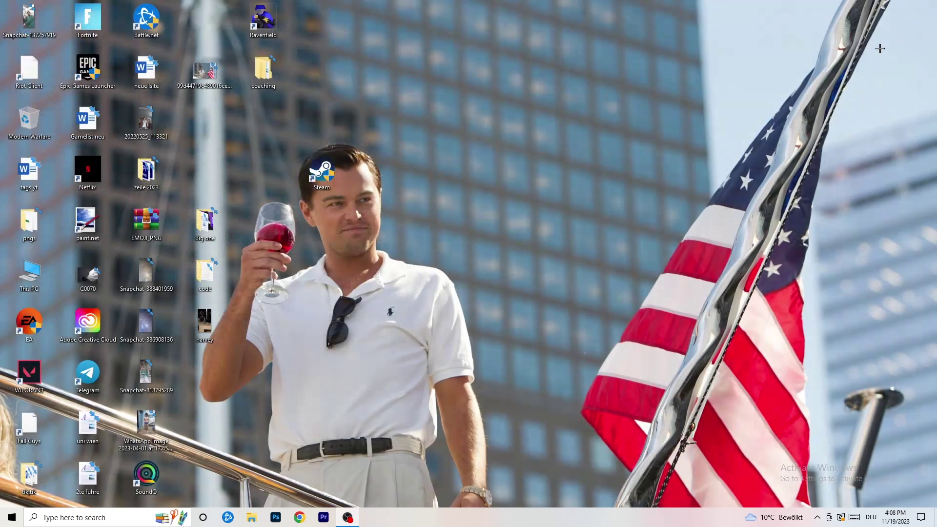